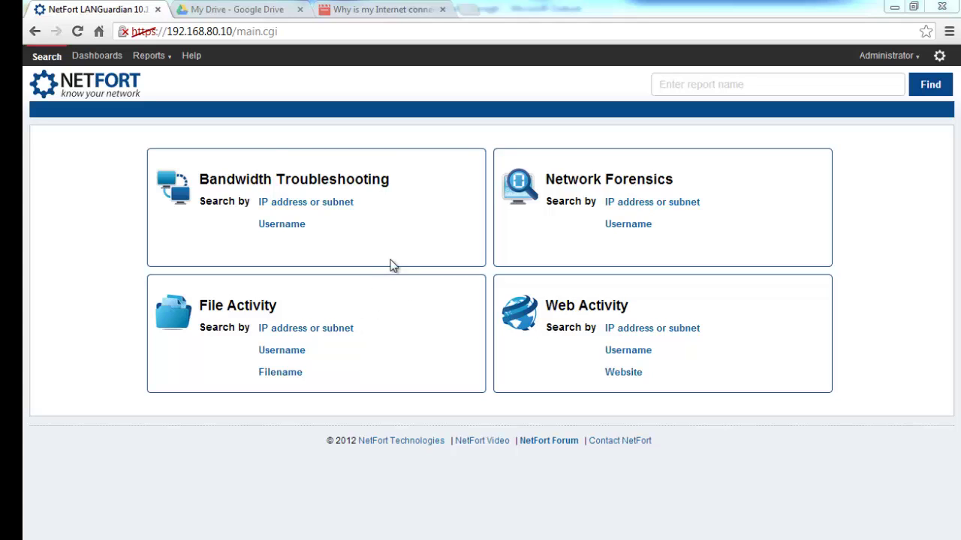
Open the Bandwidth Activity dashboard and drill down from the top user's 24-hour traffic total into their port 80 (http) traffic
click(96, 58)
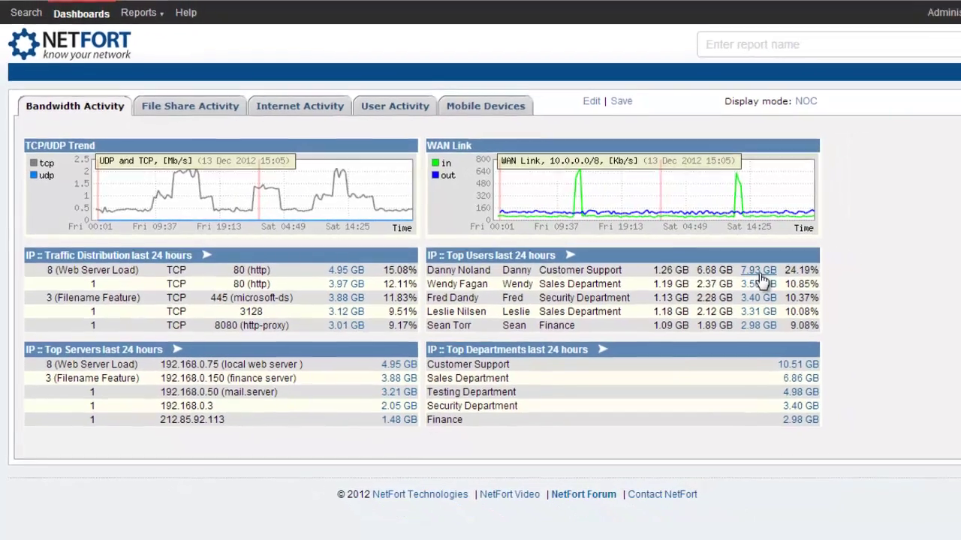
click(818, 278)
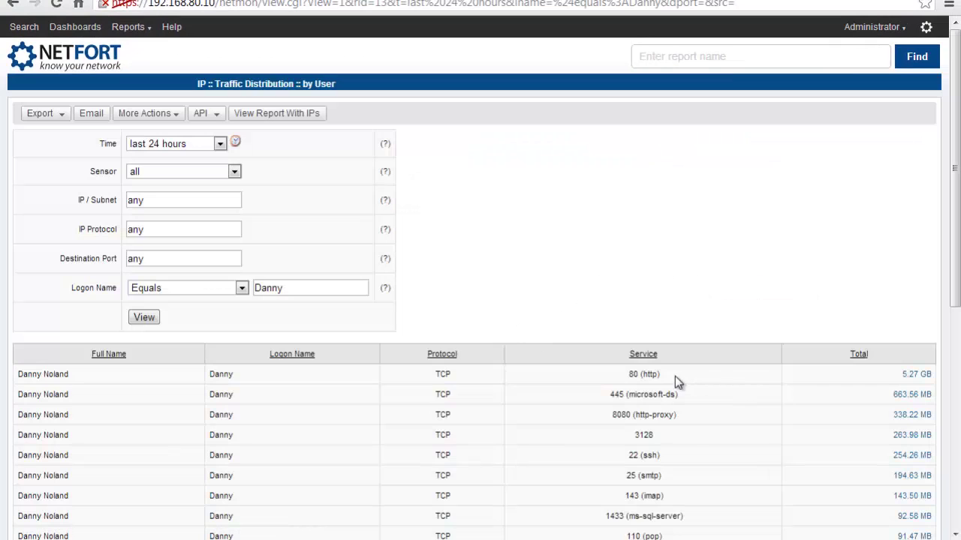
click(924, 377)
scroll(911, 397, down, 1)
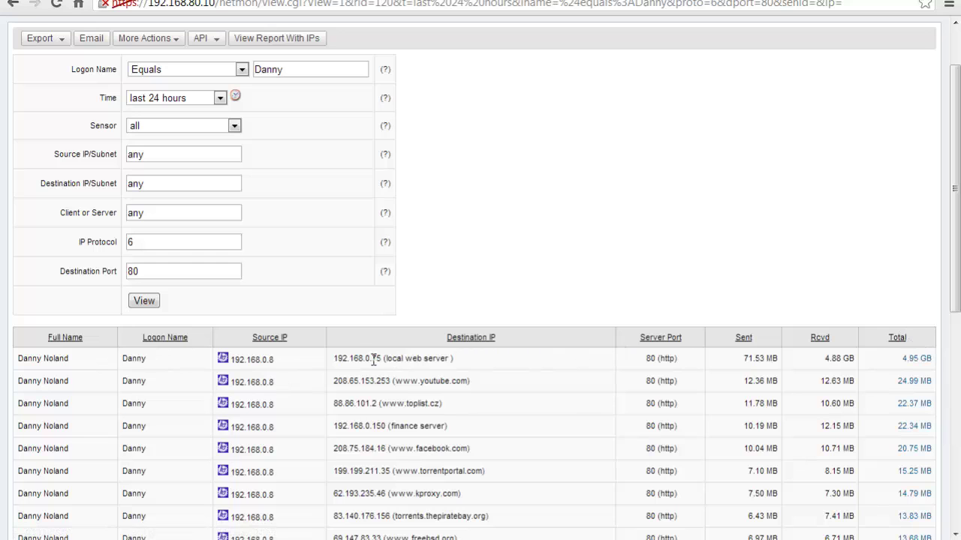
Drill down into the top user's traffic to the local web server 192.168.0.75 and review the individual flows
click(918, 360)
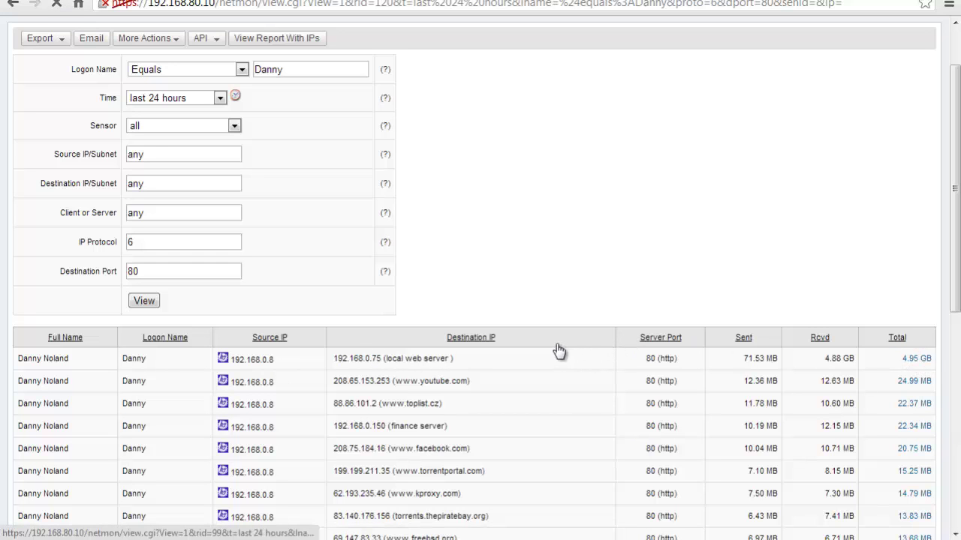
scroll(395, 333, down, 1)
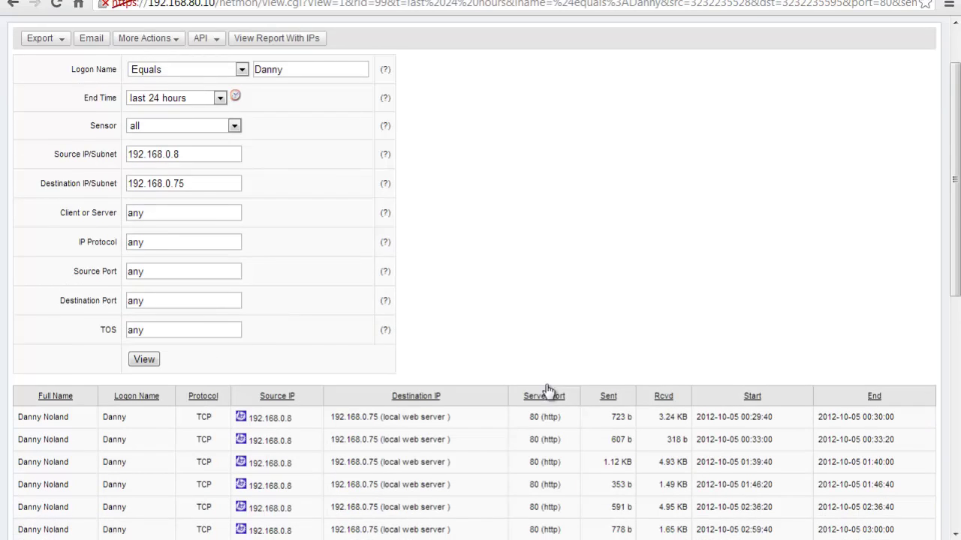
scroll(549, 332, down, 1)
scroll(538, 351, up, 3)
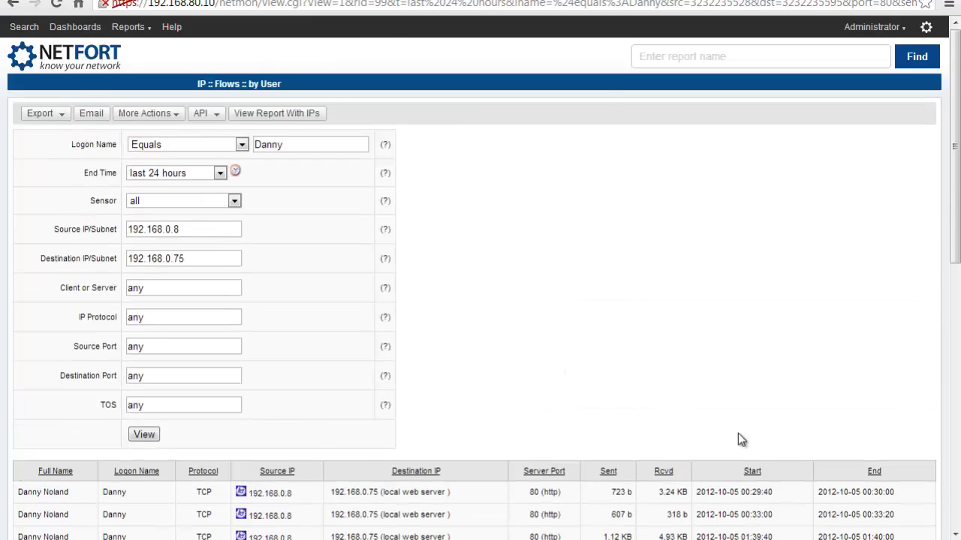
scroll(738, 439, down, 2)
scroll(740, 439, up, 1)
Return to the start page and open the Top Clients report from the full list of IP reports
click(60, 72)
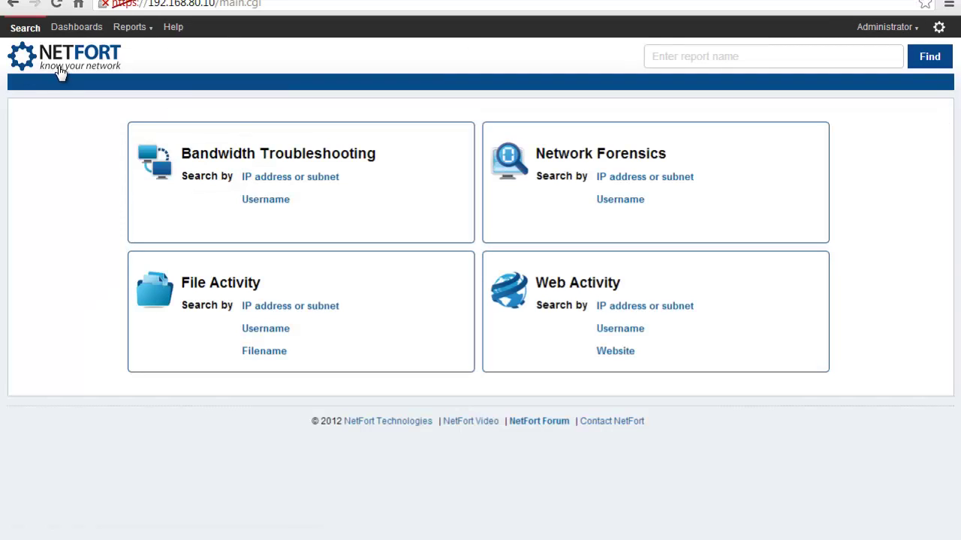
click(129, 28)
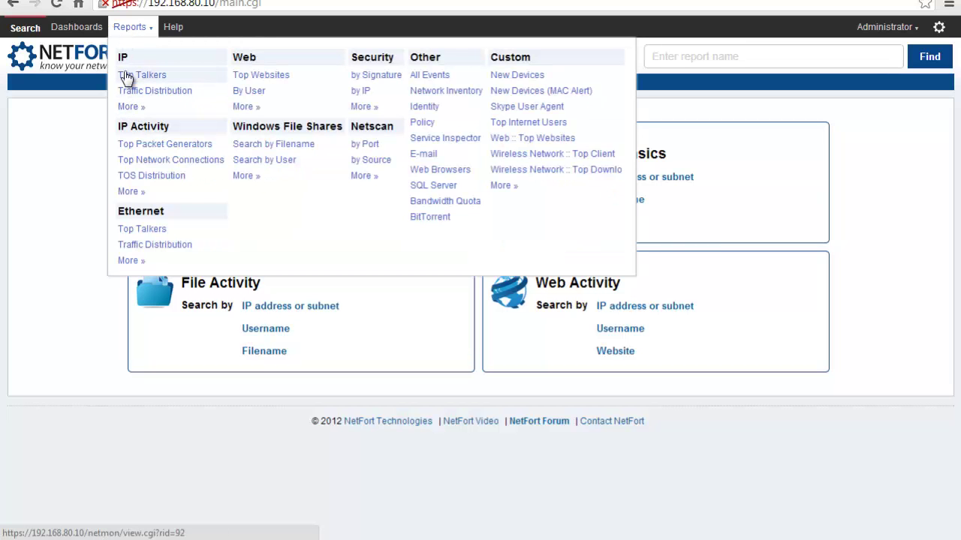
click(127, 106)
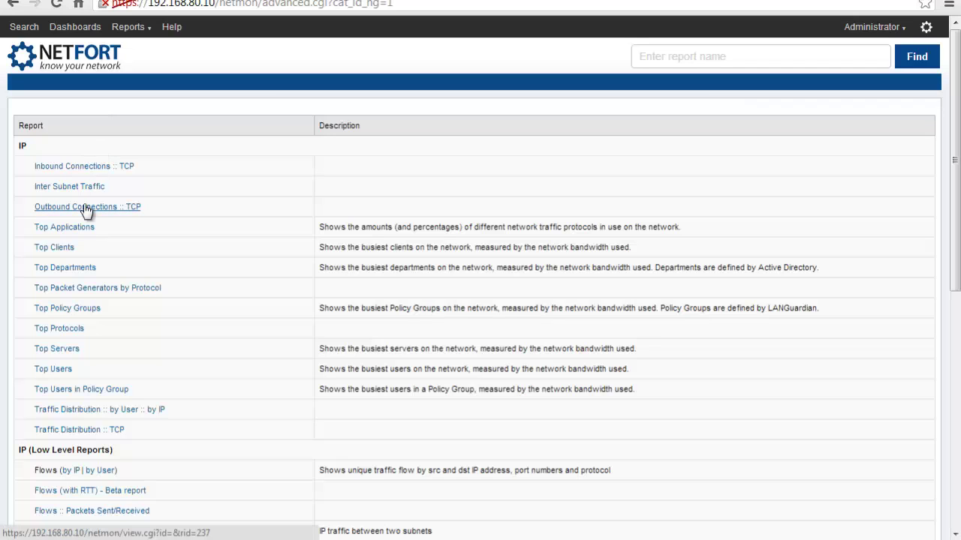
click(54, 247)
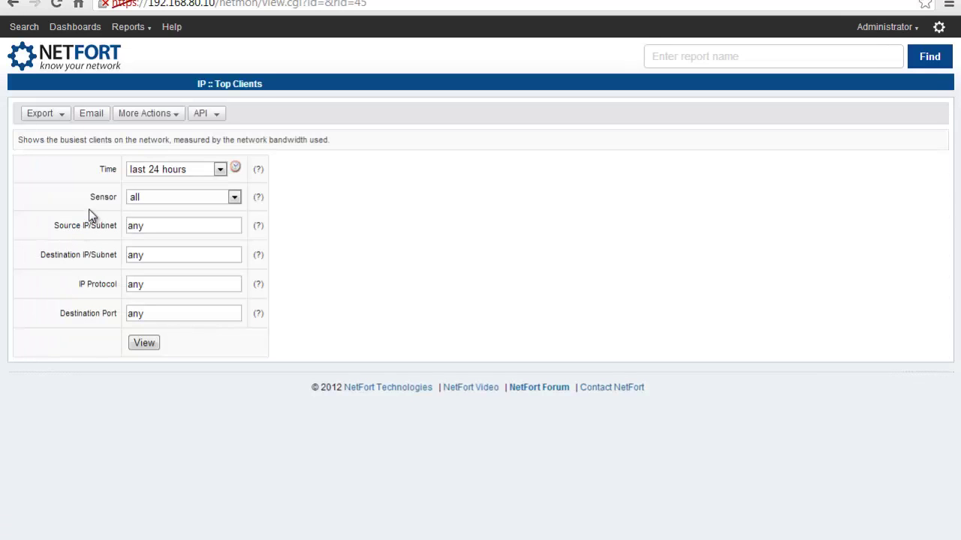
click(199, 171)
click(196, 184)
click(236, 169)
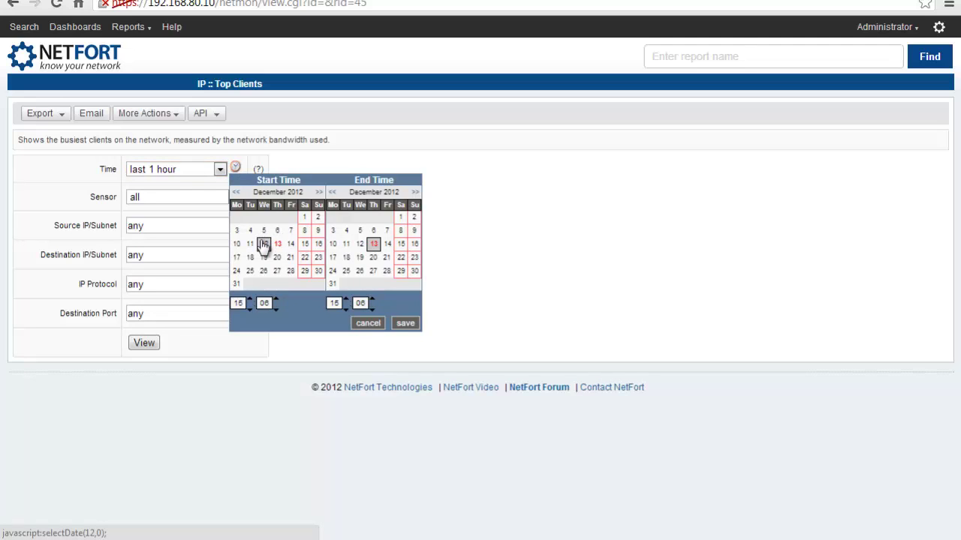
click(367, 323)
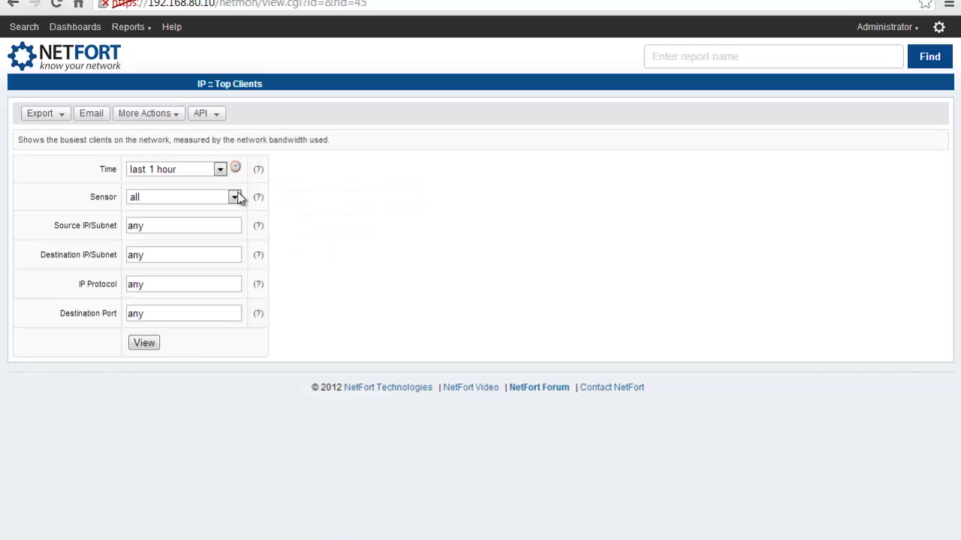
click(171, 171)
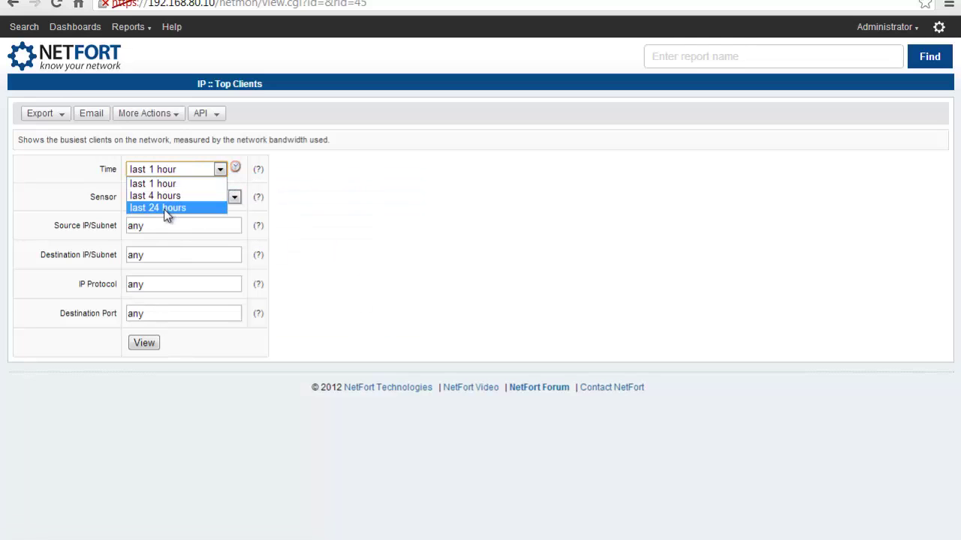
click(169, 211)
Run the Top Clients report for the last 24 hours and review its graph and client list
click(144, 344)
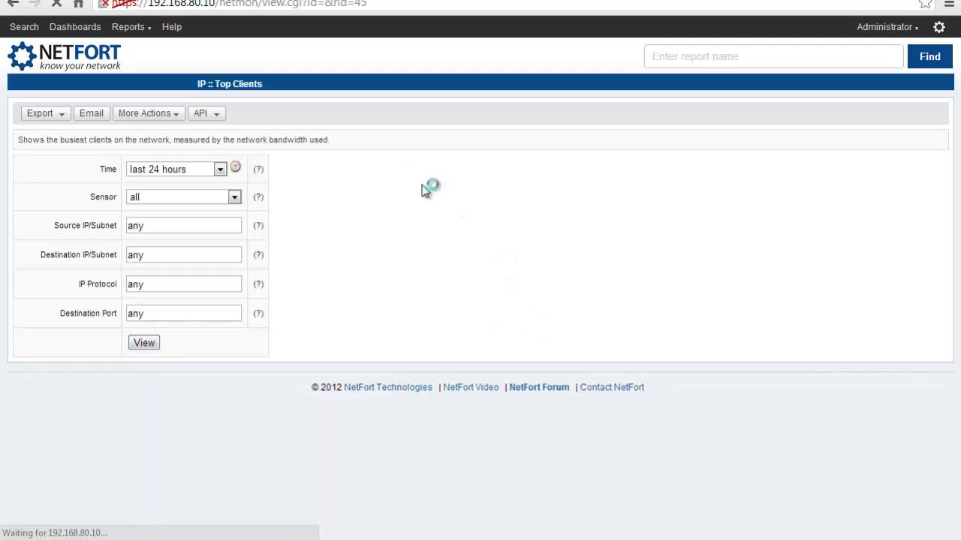
scroll(275, 197, down, 2)
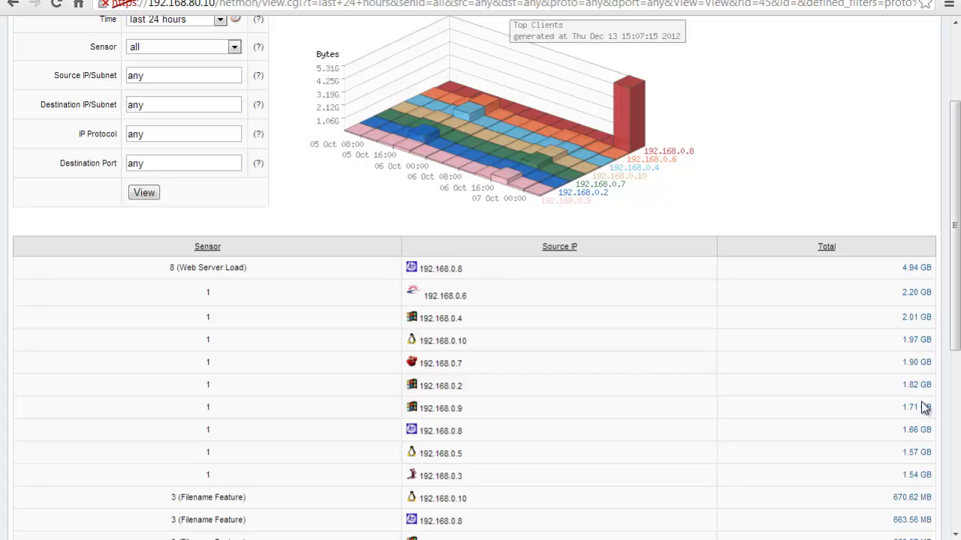
scroll(925, 408, up, 2)
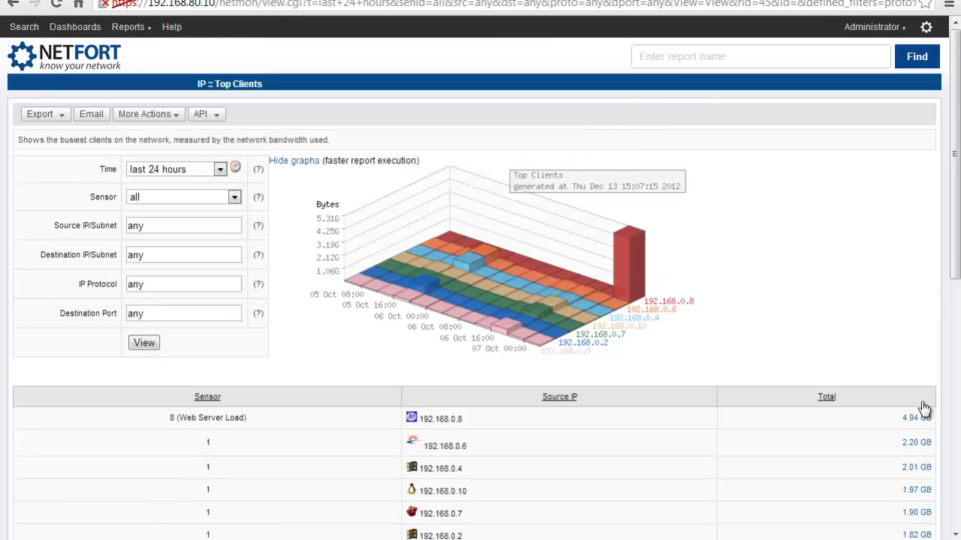
Run a Bandwidth Troubleshooting search for subnet 192.168.0.0/16, then check the custom time range options without changing them
click(23, 30)
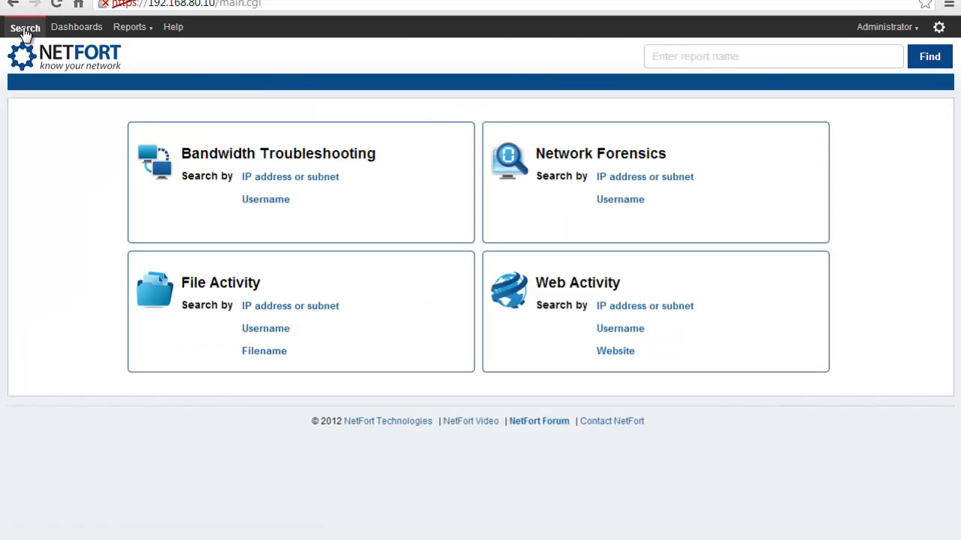
click(286, 182)
click(276, 208)
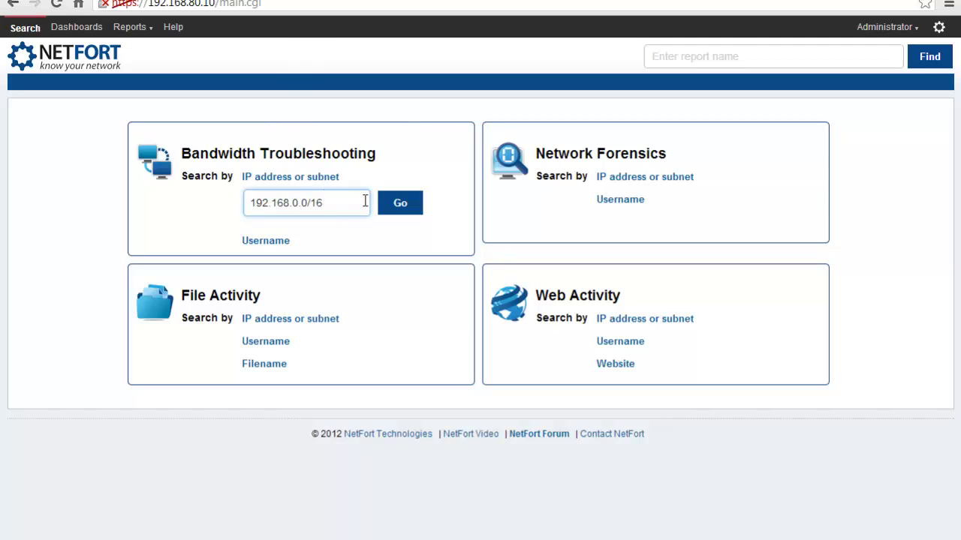
click(400, 205)
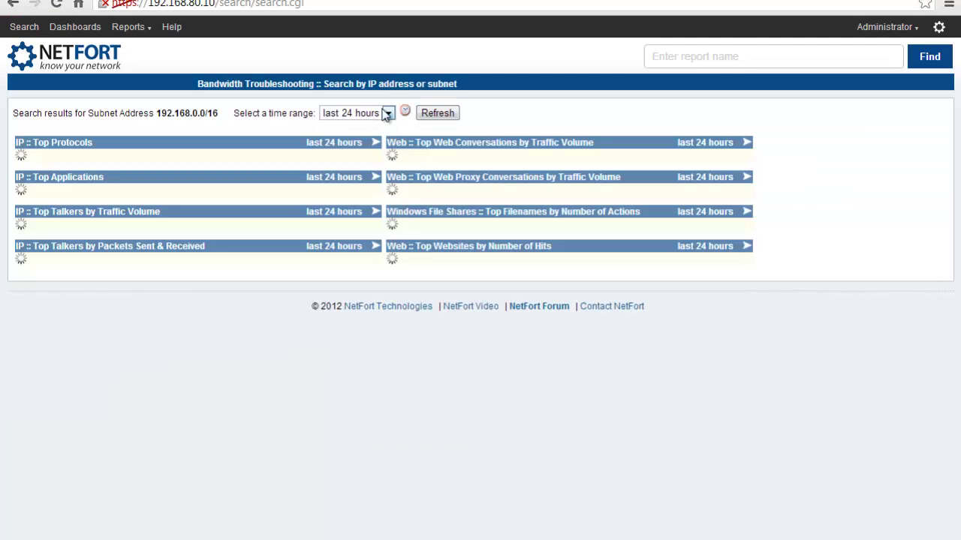
click(404, 111)
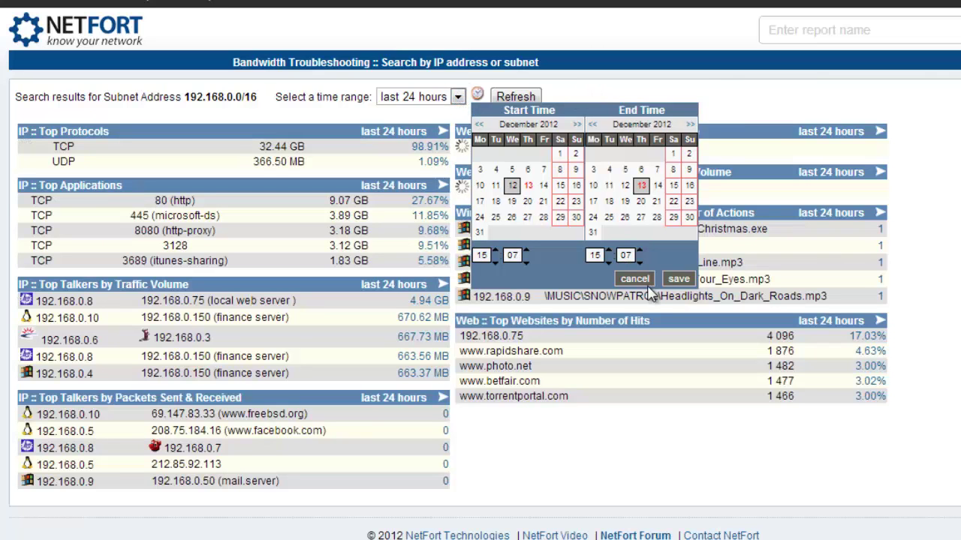
click(634, 279)
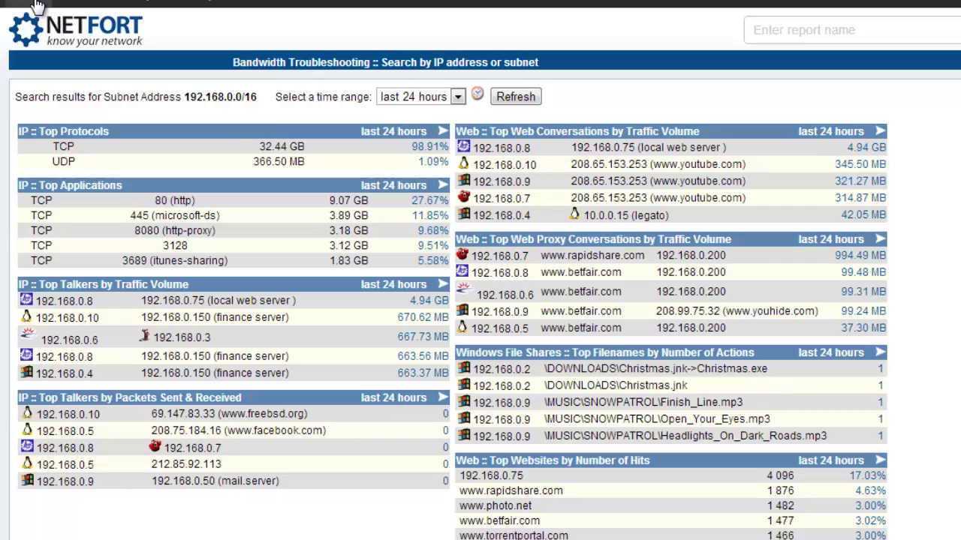
Run a Network Forensics search by username, choosing the suggested match for the top bandwidth user
click(36, 6)
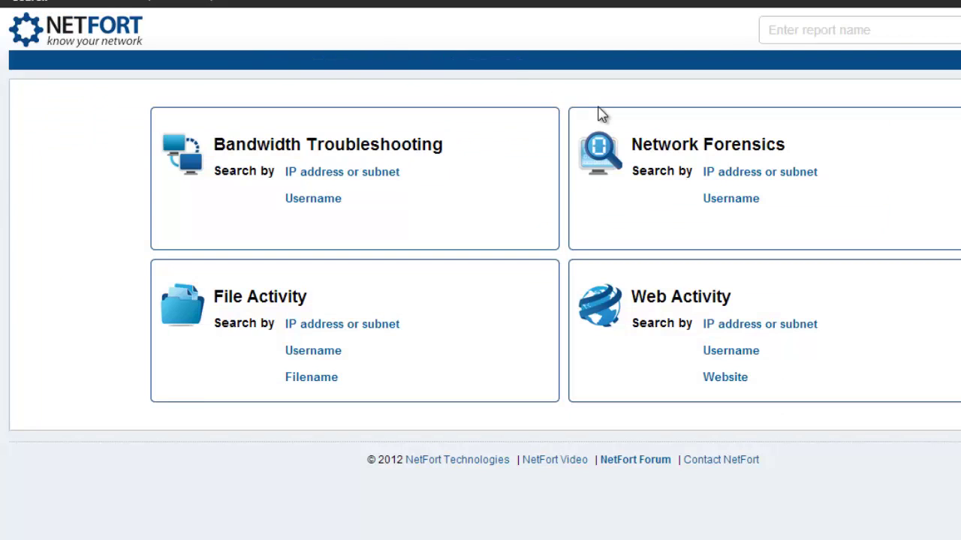
click(742, 199)
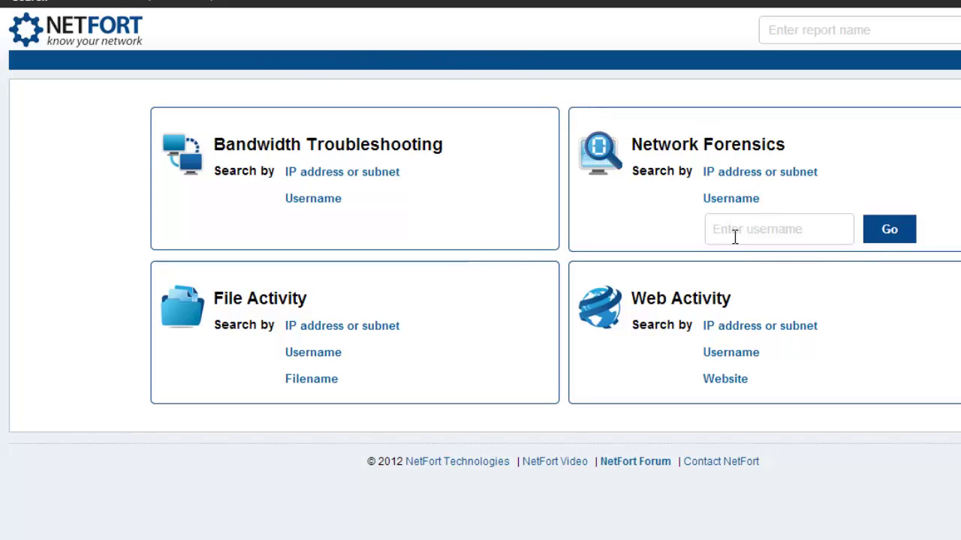
click(738, 235)
text(danny)
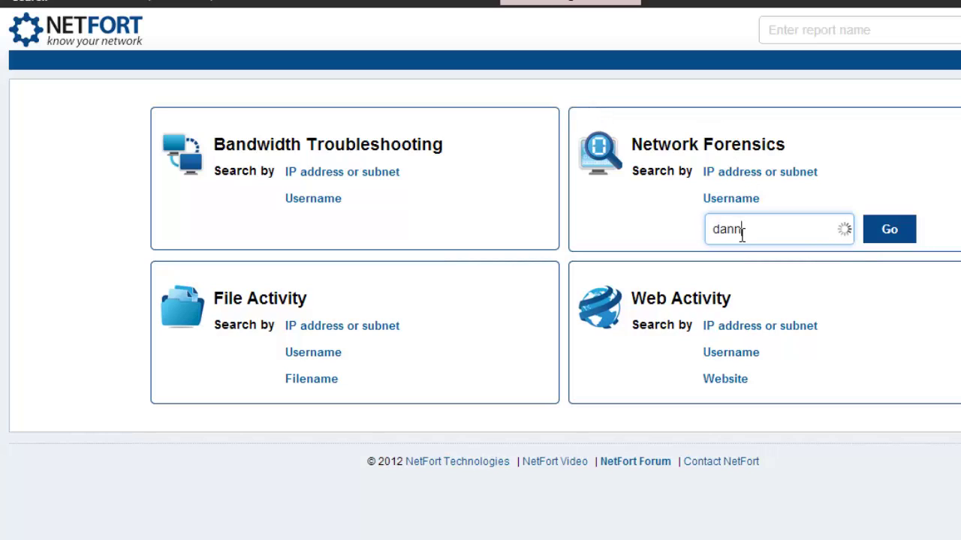
click(764, 255)
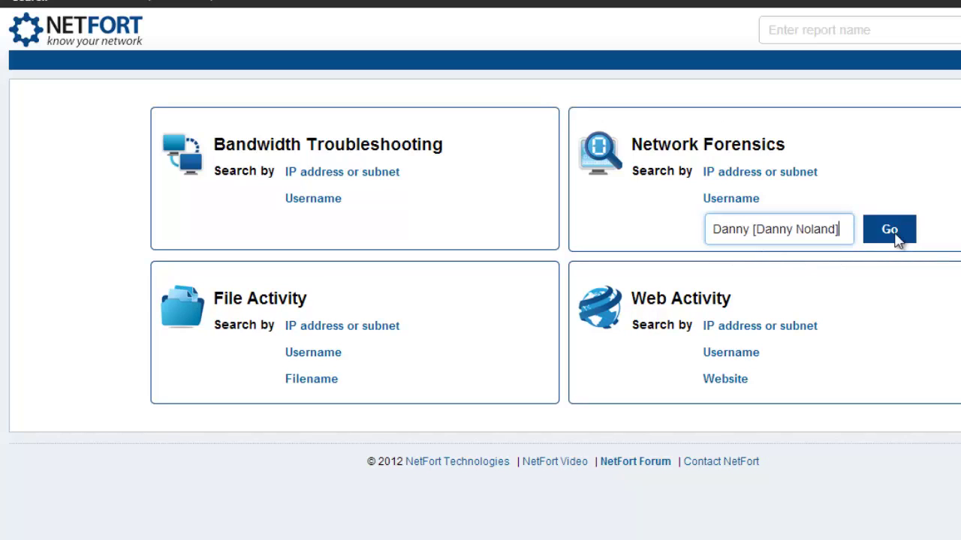
click(900, 236)
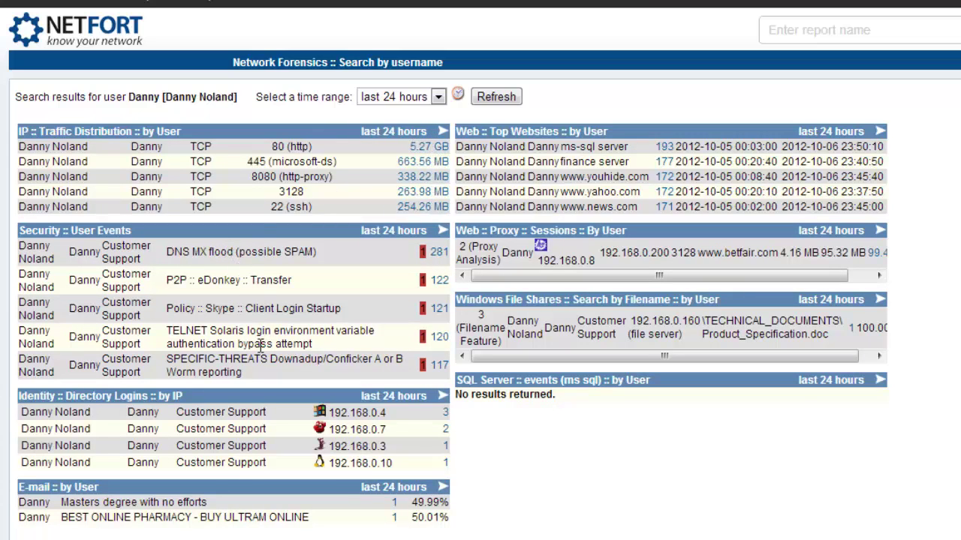
Highlight the P2P :: eDonkey :: Transfer event and the Product_Specification.doc file entry, and return to the search page
drag(172, 280, 258, 278)
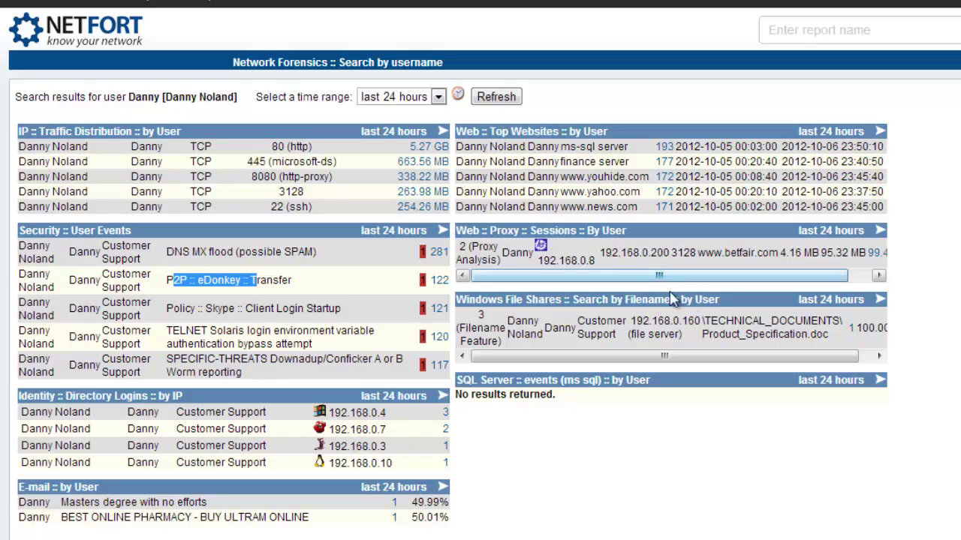
drag(702, 321, 807, 349)
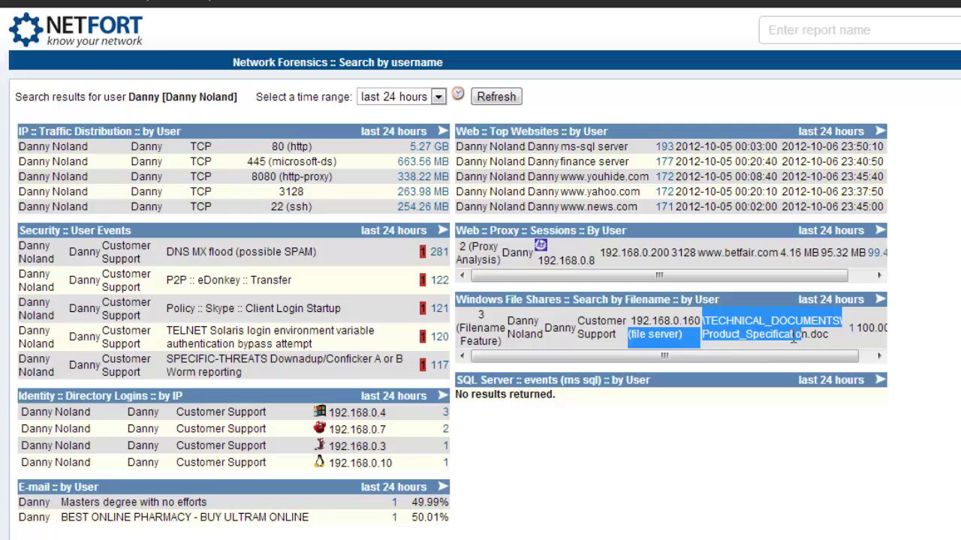
click(41, 4)
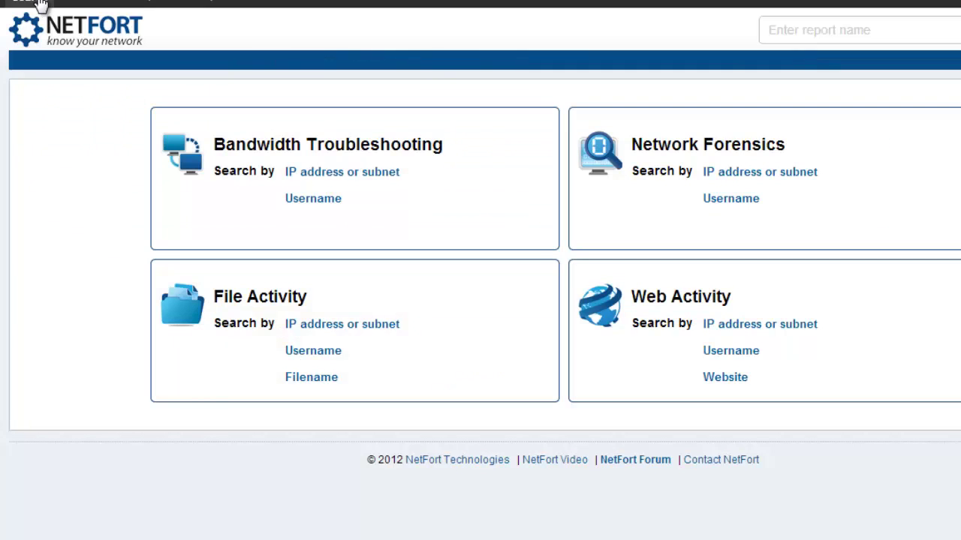